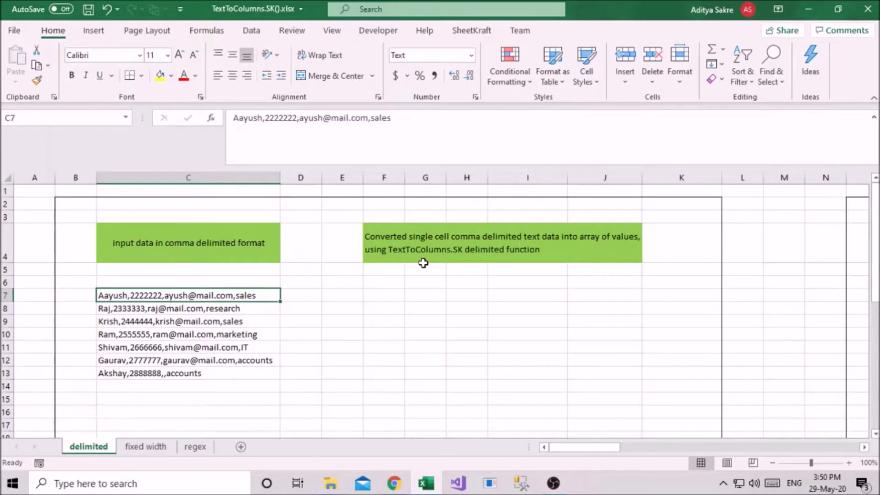
# Start a SheetKraft Text To Columns operation at cell F7, using C7 of the delimited sheet as the text range
pyautogui.press('Right')
pyautogui.press('Right')
pyautogui.press('Right')
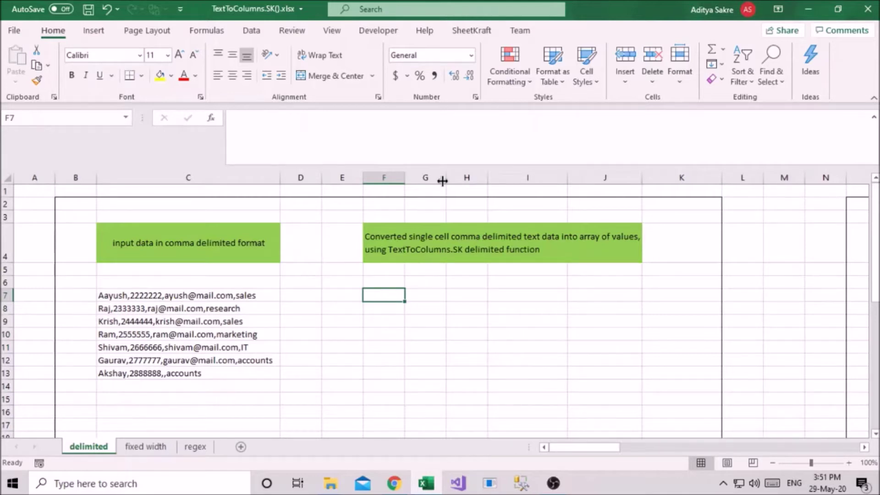
pyautogui.click(471, 31)
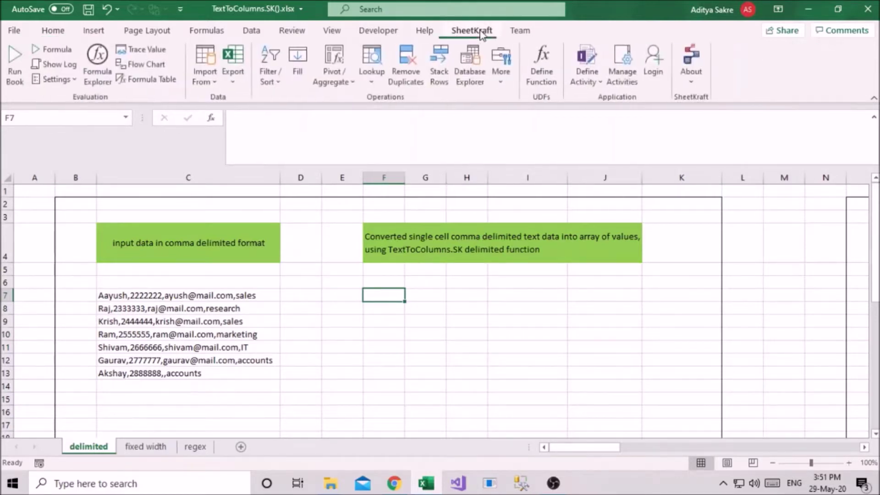
pyautogui.click(503, 85)
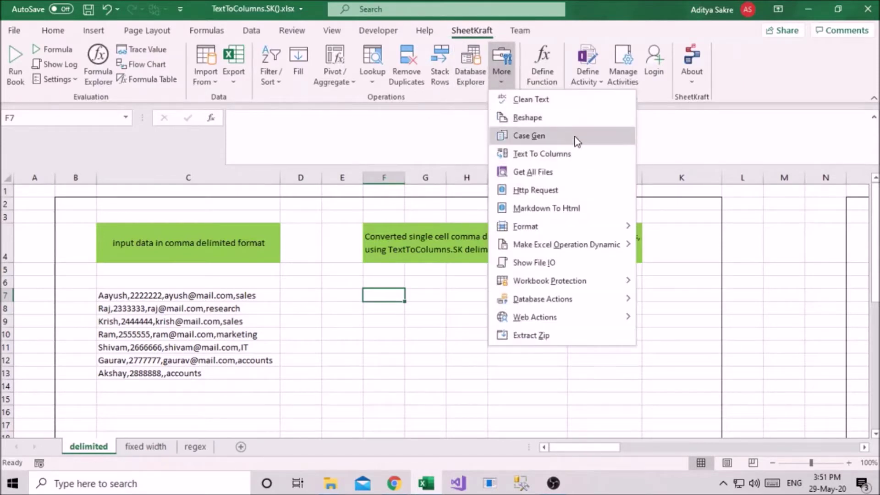
pyautogui.click(585, 158)
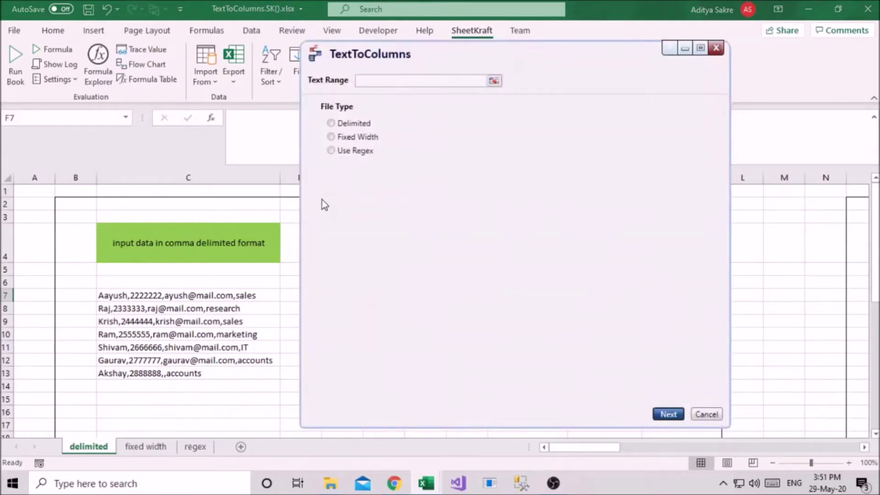
pyautogui.click(494, 80)
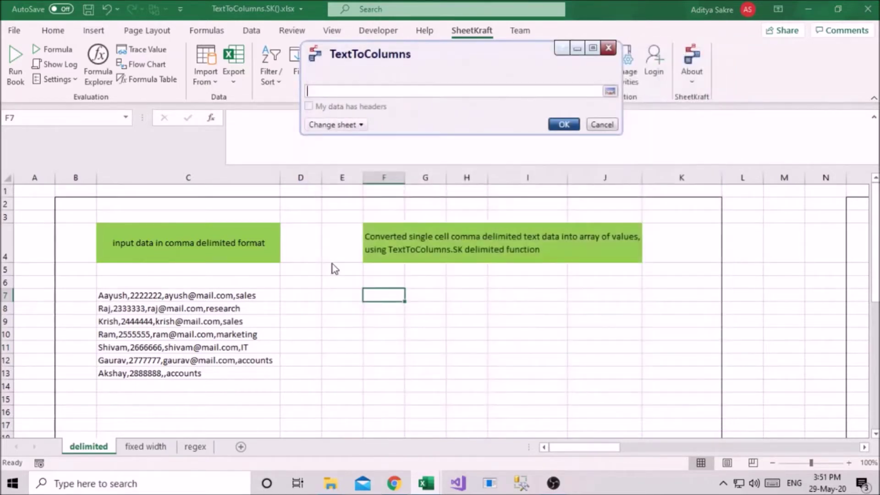
pyautogui.click(261, 294)
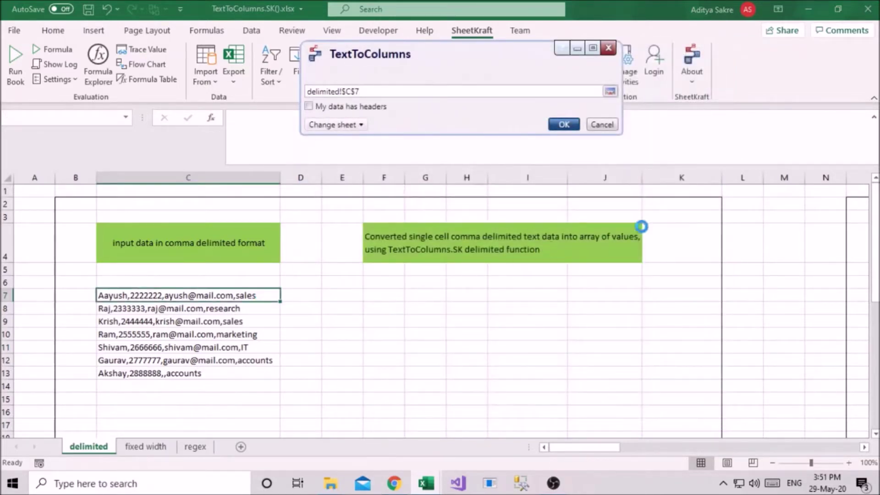
pyautogui.click(555, 130)
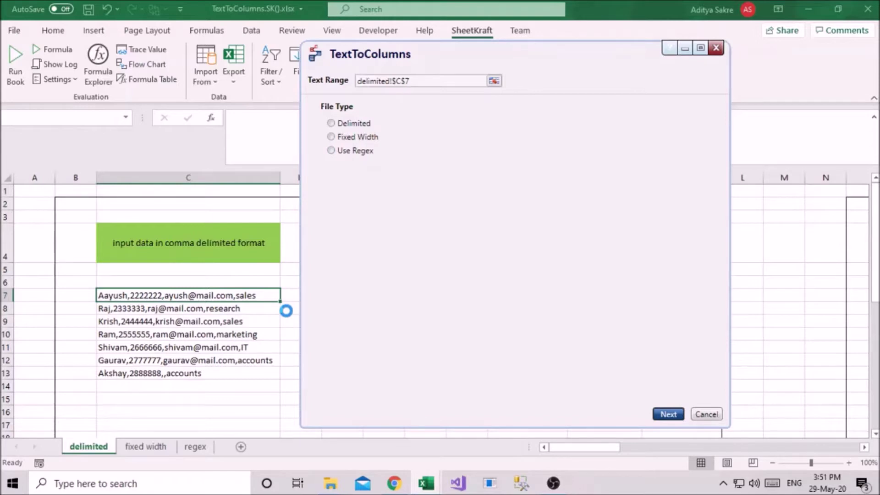
# Set the file type to Delimited with COMMA as the delimiter
pyautogui.click(347, 124)
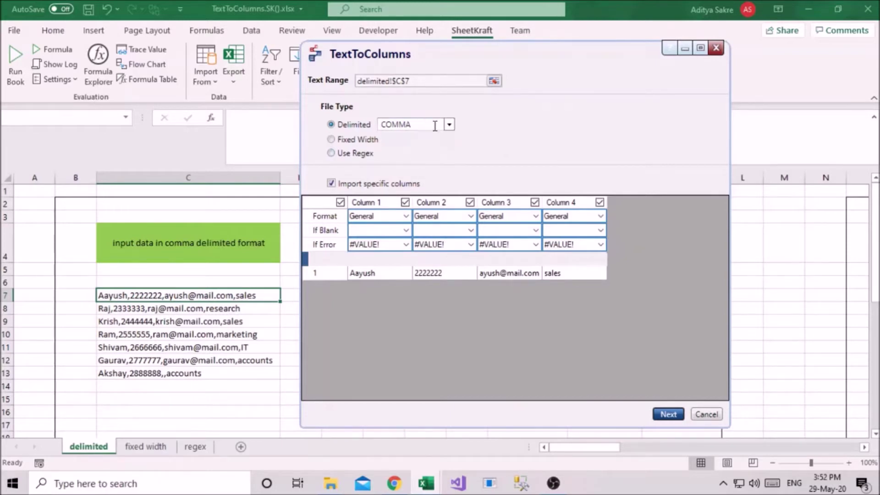
pyautogui.click(449, 125)
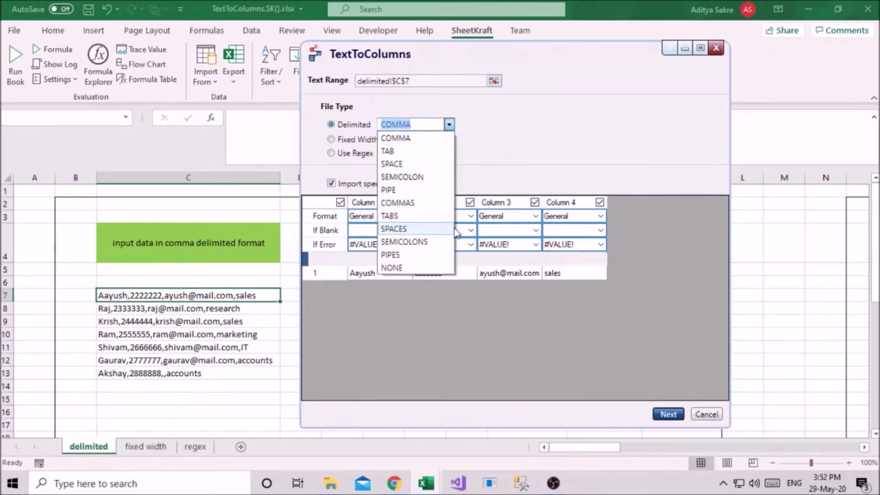
pyautogui.click(449, 126)
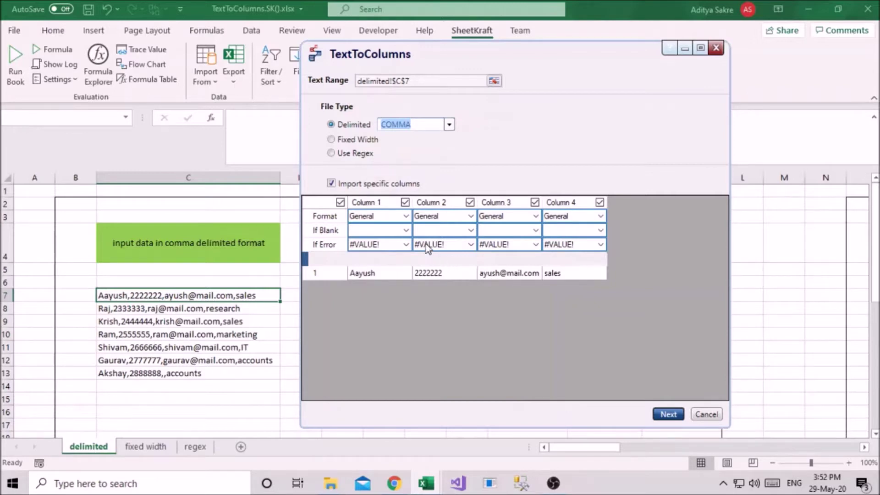
# Try excluding column 1 and entering "asd" as its If Blank value, undoing both changes
pyautogui.click(340, 202)
pyautogui.click(405, 202)
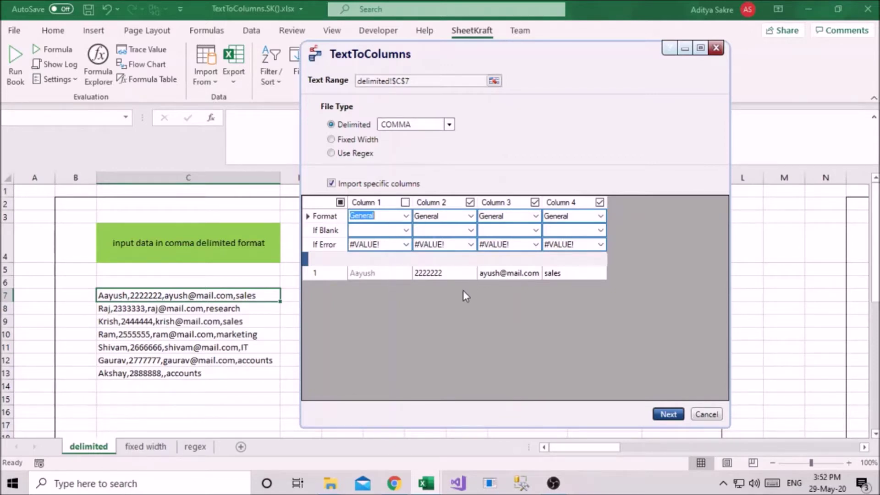
pyautogui.click(407, 230)
pyautogui.write('asd')
pyautogui.press('BackSpace')
pyautogui.press('BackSpace')
pyautogui.press('BackSpace')
pyautogui.click(405, 202)
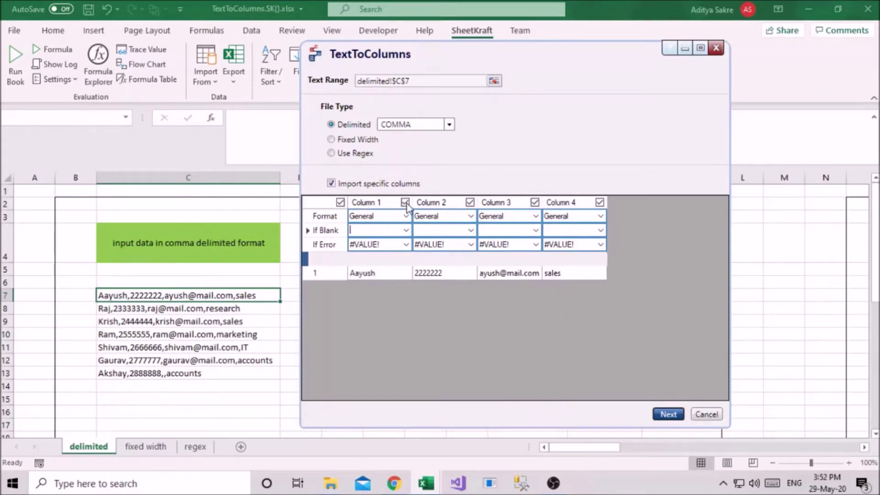
# Clear column 1's If Error value and re-enter #VALUE!
pyautogui.click(406, 247)
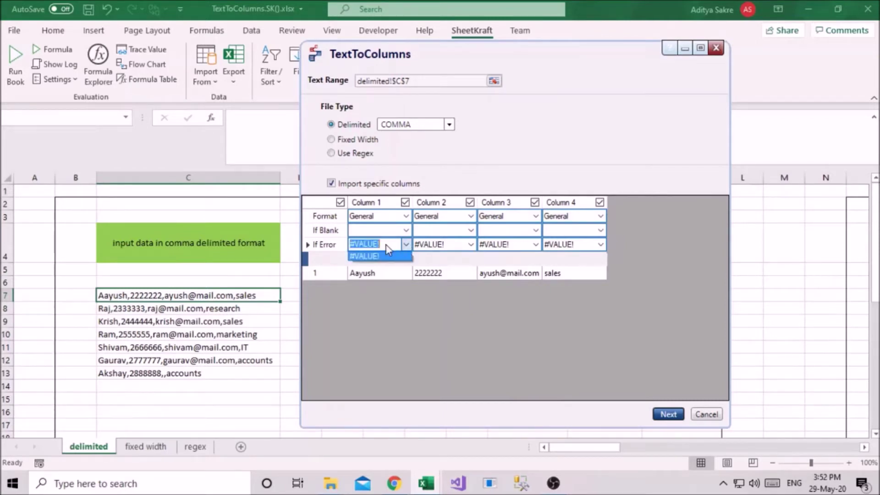
pyautogui.press('BackSpace')
pyautogui.write('#VALUE!')
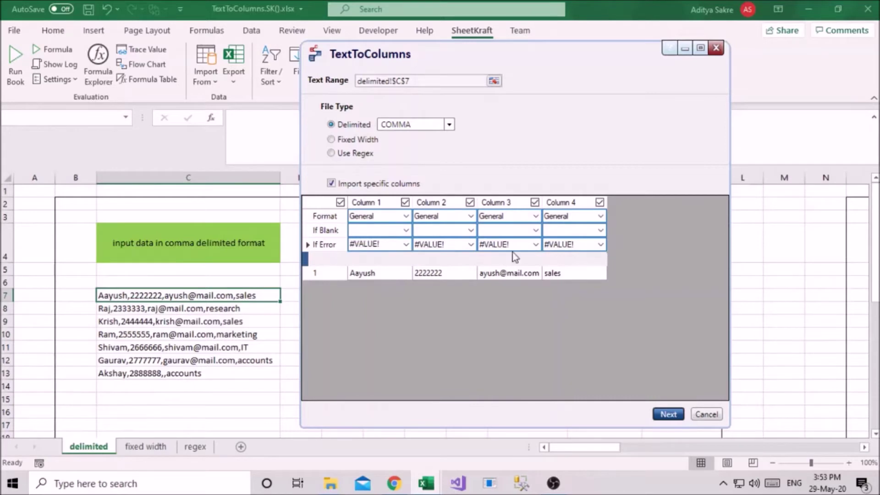
# Complete the Text To Columns setup so the delimiter, column specification and split result are placed from F7 downward
pyautogui.click(668, 414)
pyautogui.moveTo(532, 197); pyautogui.dragTo(565, 56)
pyautogui.click(659, 131)
pyautogui.scroll(-1, 506, 334)
pyautogui.click(441, 409)
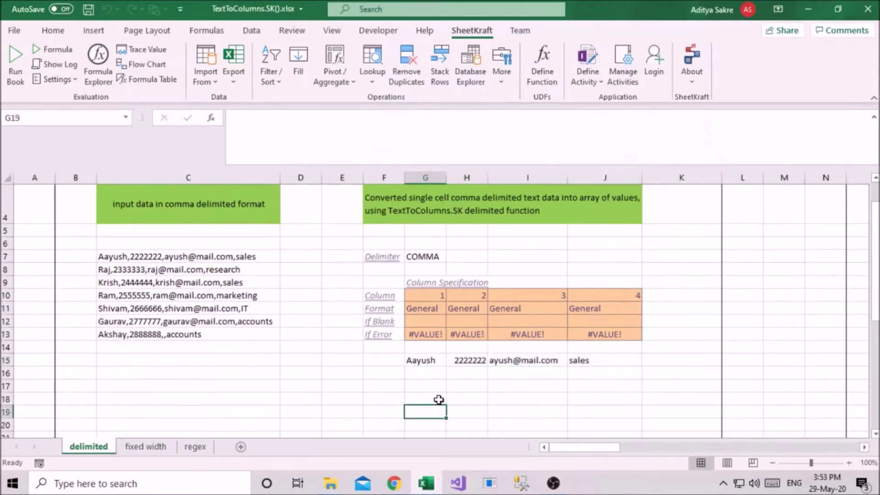
# Compare the source text in C7 with the split values and the formula in G15:J15
pyautogui.click(433, 361)
pyautogui.click(261, 259)
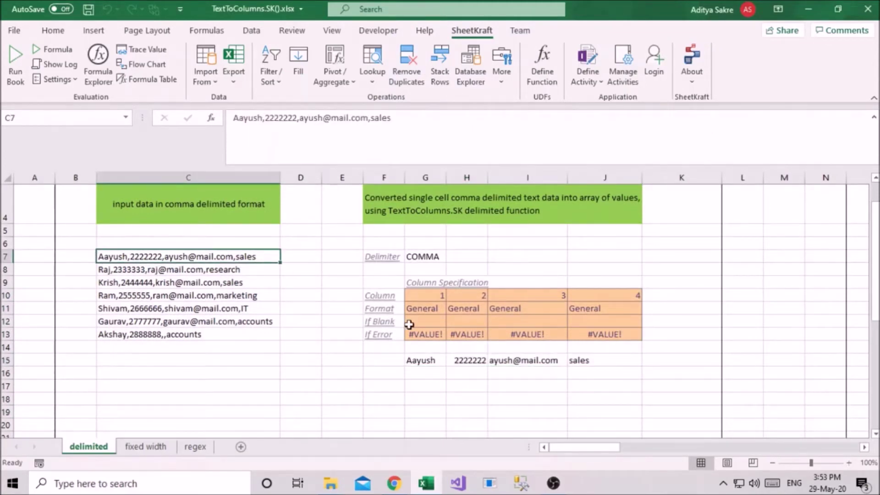
pyautogui.click(437, 359)
pyautogui.press('Right')
pyautogui.press('Right')
pyautogui.press('Right')
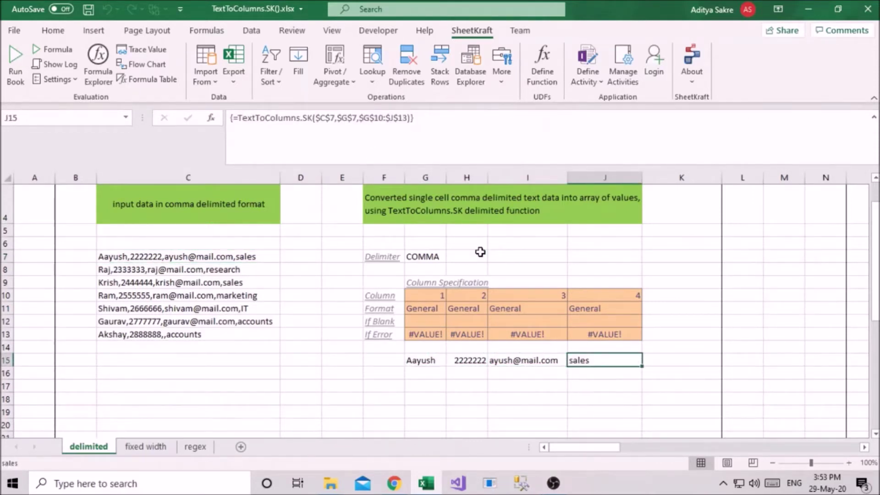
pyautogui.press('Left')
pyautogui.press('Left')
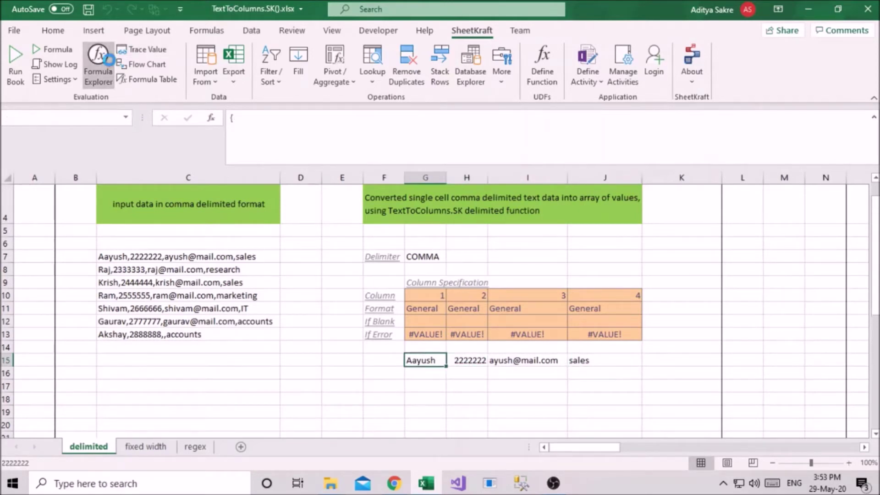
# Edit the TextToColumns formula at G15 to use the Number format for column 2
pyautogui.click(97, 64)
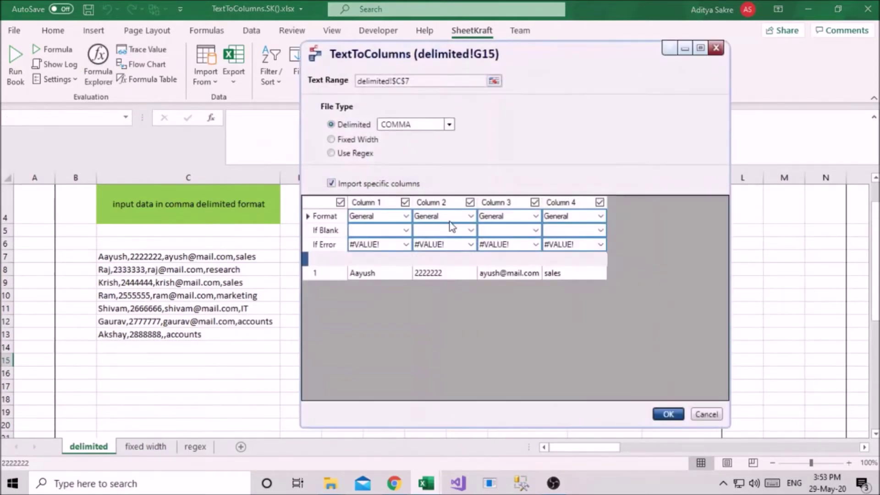
pyautogui.click(406, 216)
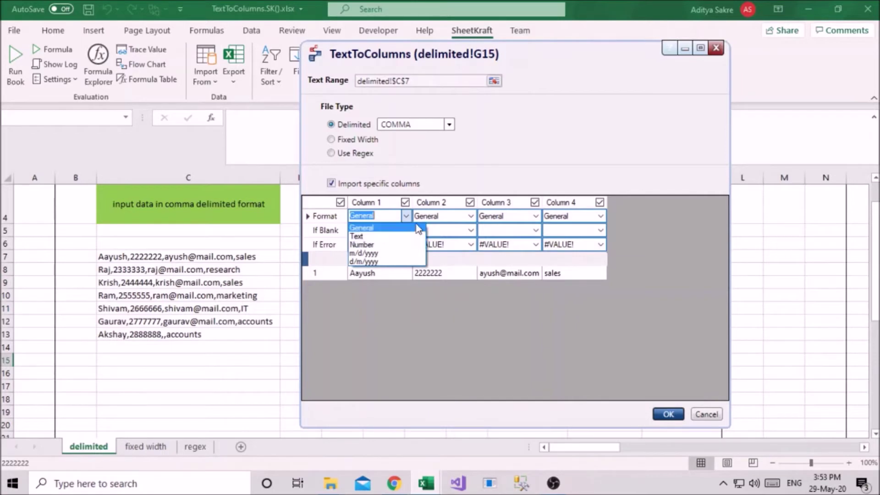
pyautogui.click(407, 218)
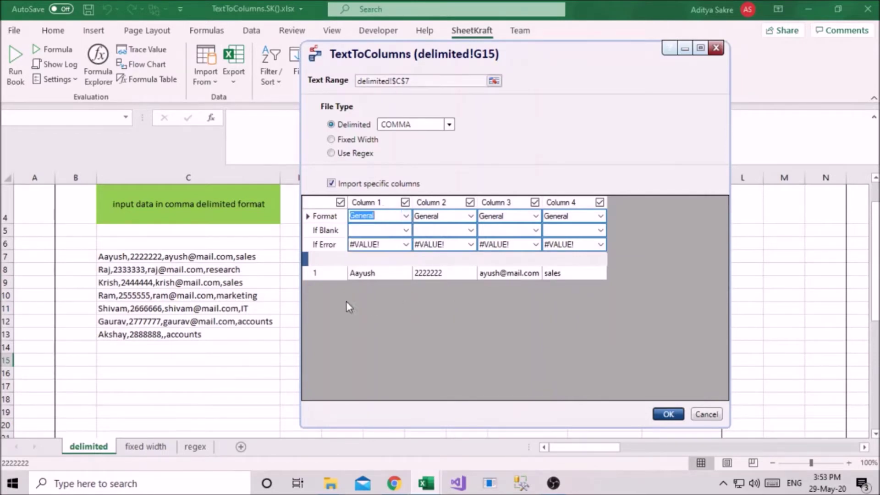
pyautogui.click(470, 217)
pyautogui.click(453, 247)
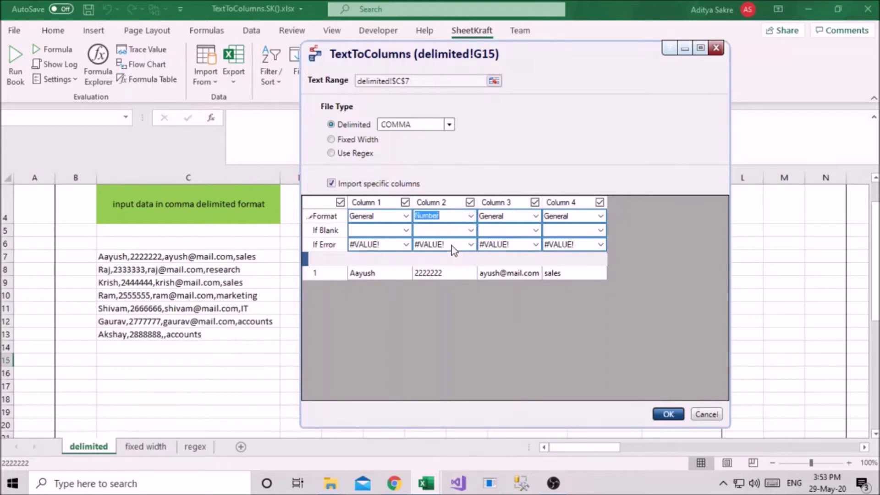
pyautogui.click(668, 413)
pyautogui.click(469, 389)
pyautogui.hotkey('ctrl', 'End')
pyautogui.click(260, 259)
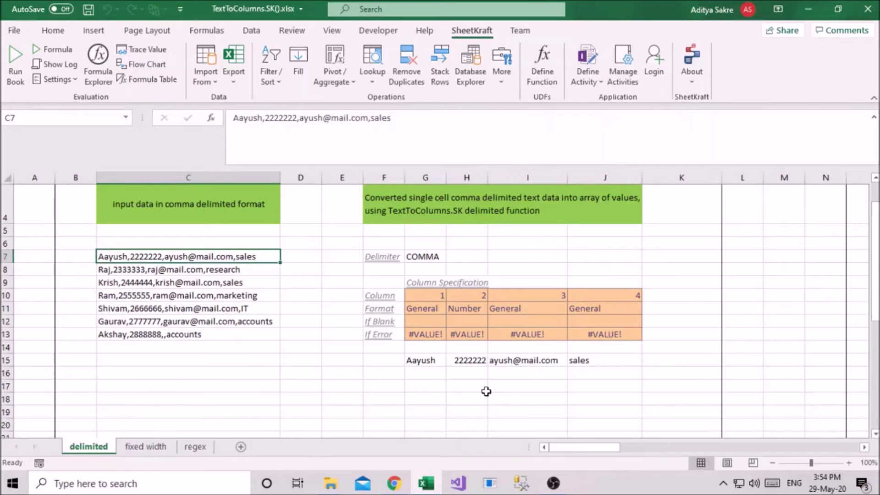
# Extend the G15 formula's text range to C7:C13, interpreted as non-blank rows with RegionDown, and apply it
pyautogui.click(433, 360)
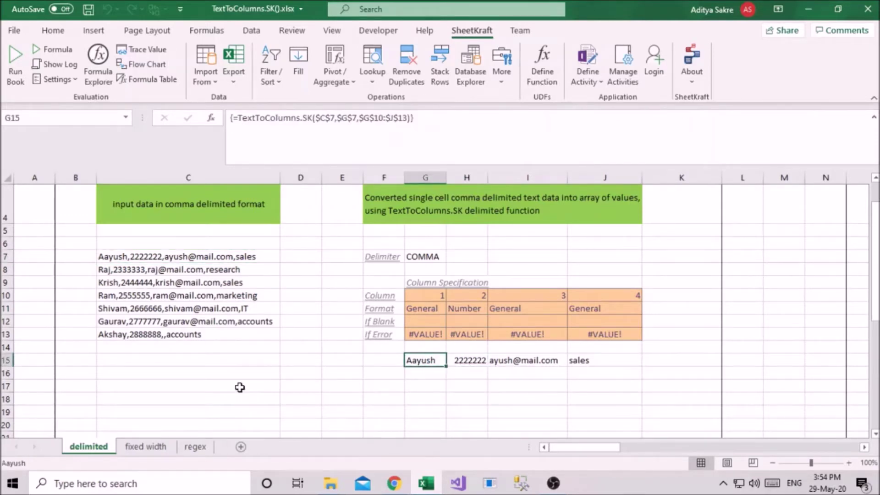
pyautogui.click(98, 65)
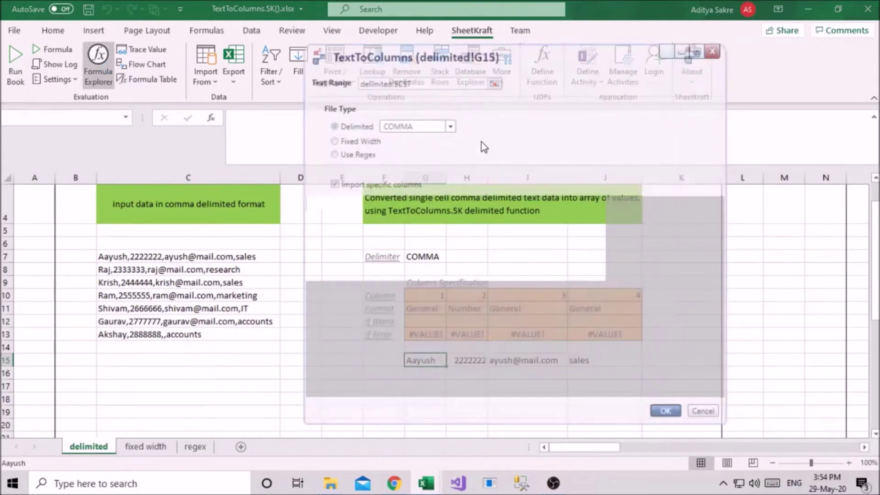
pyautogui.click(551, 96)
pyautogui.click(220, 255)
pyautogui.hotkey('ctrl', 'shift', 'Down')
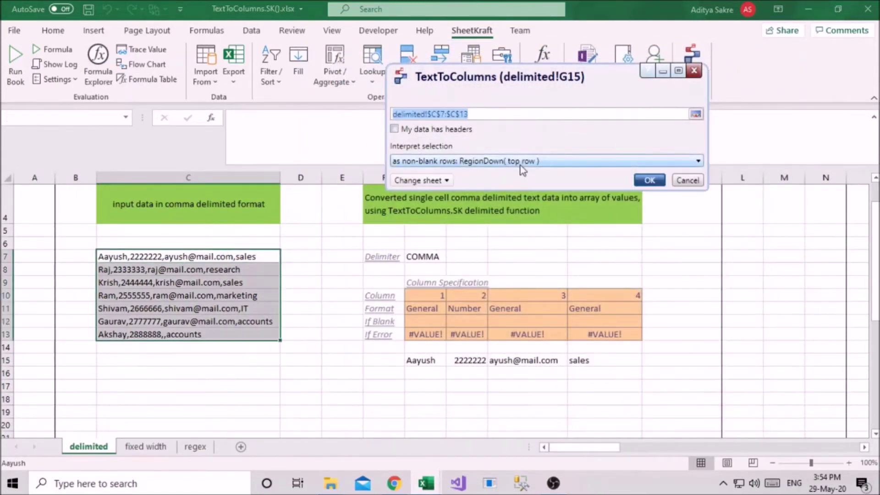
pyautogui.click(660, 183)
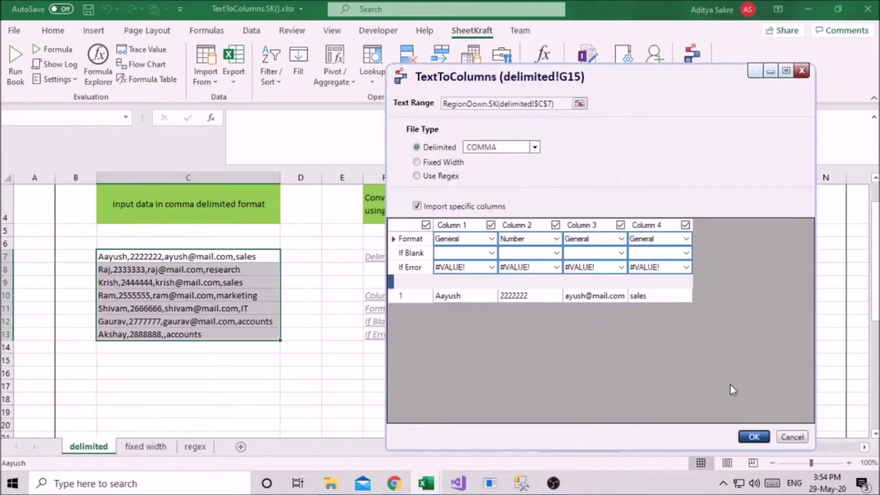
pyautogui.click(754, 436)
pyautogui.scroll(-3, 530, 378)
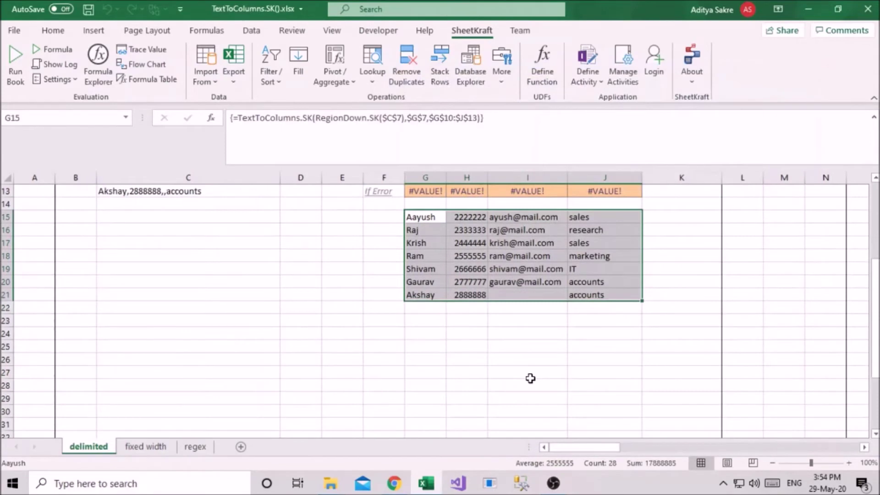
# Compare output cell I21 with its source record in C13
pyautogui.click(530, 379)
pyautogui.scroll(2, 530, 379)
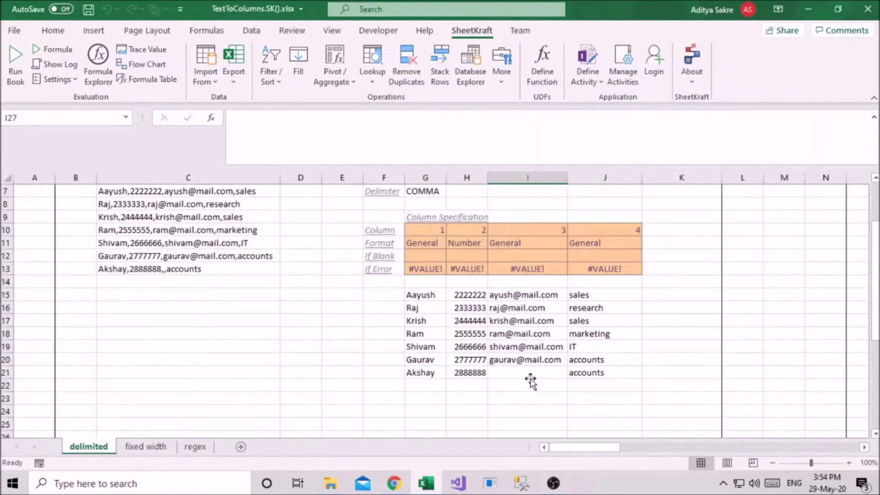
pyautogui.click(525, 372)
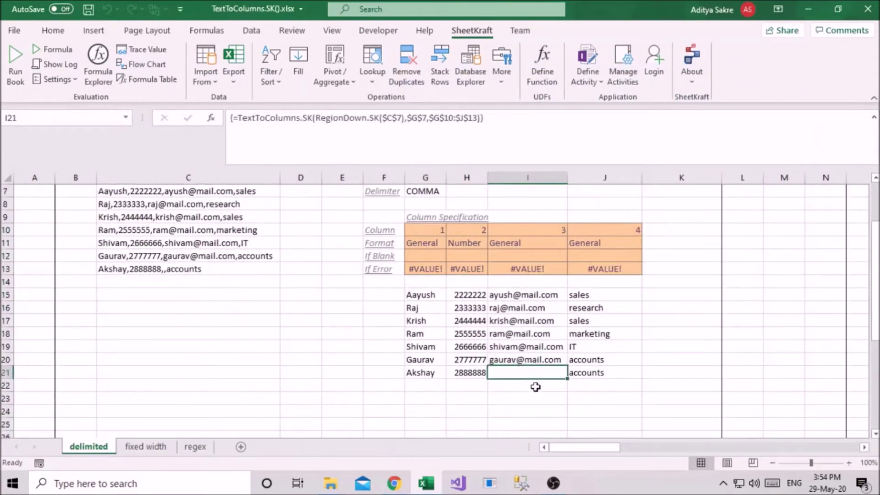
pyautogui.click(242, 273)
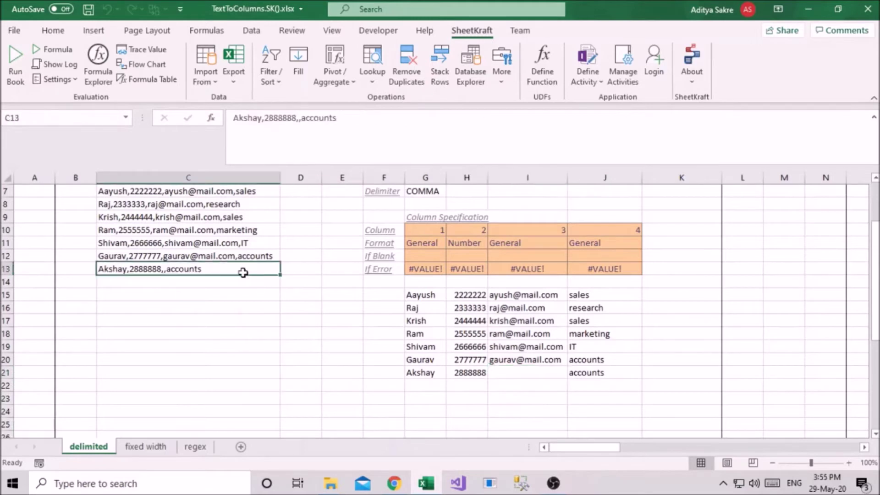
pyautogui.scroll(1, 178, 344)
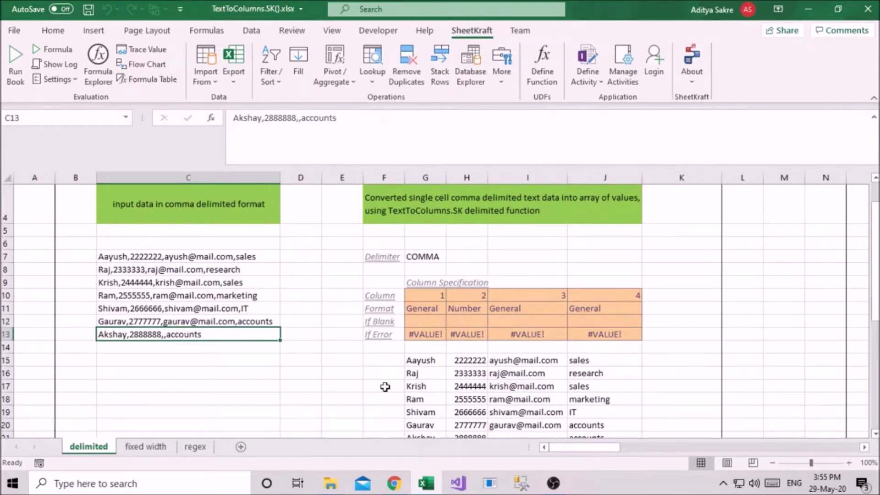
pyautogui.scroll(-2, 396, 392)
# Edit the TextToColumns formula behind I21 so that blank values in column 3 are filled with "unvailable"
pyautogui.click(501, 333)
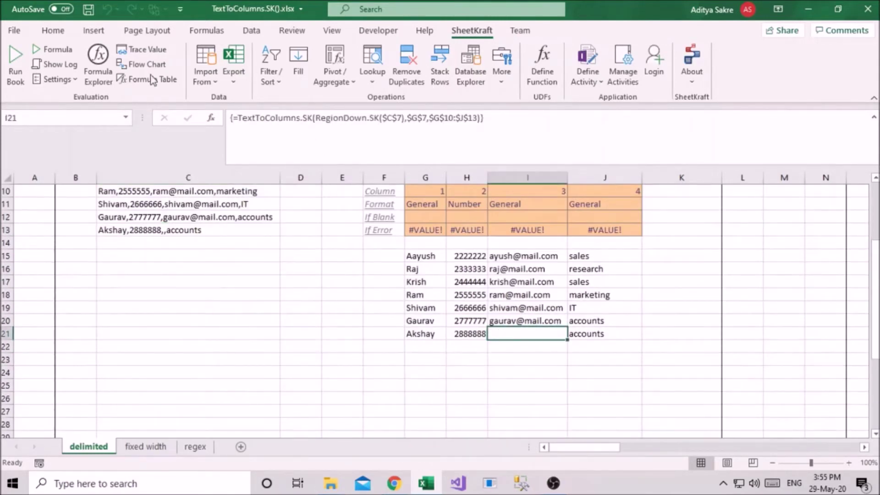
pyautogui.click(98, 62)
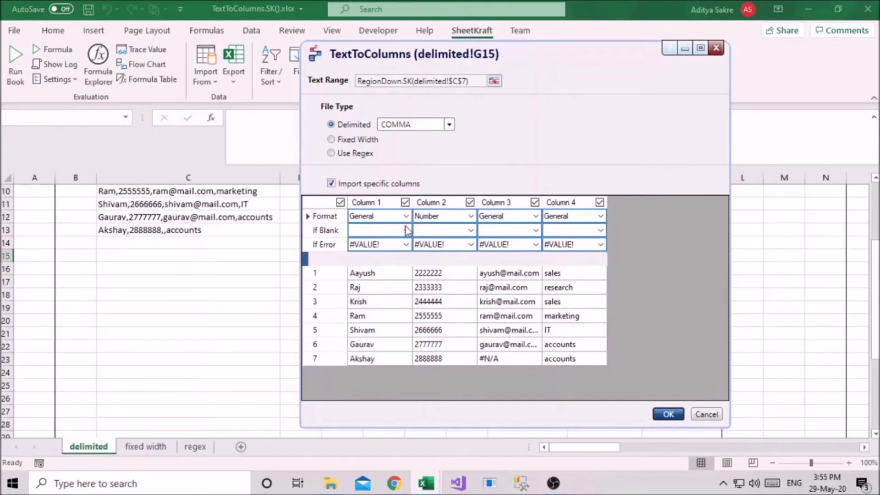
pyautogui.click(536, 230)
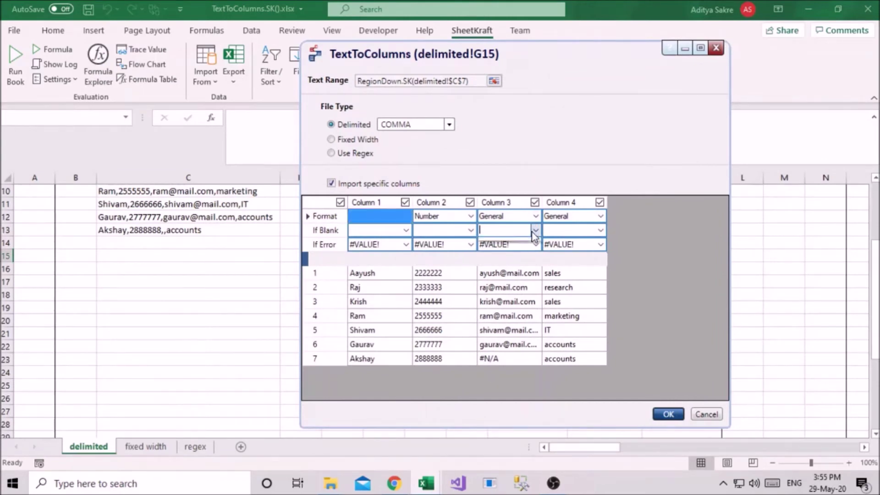
pyautogui.write('unval')
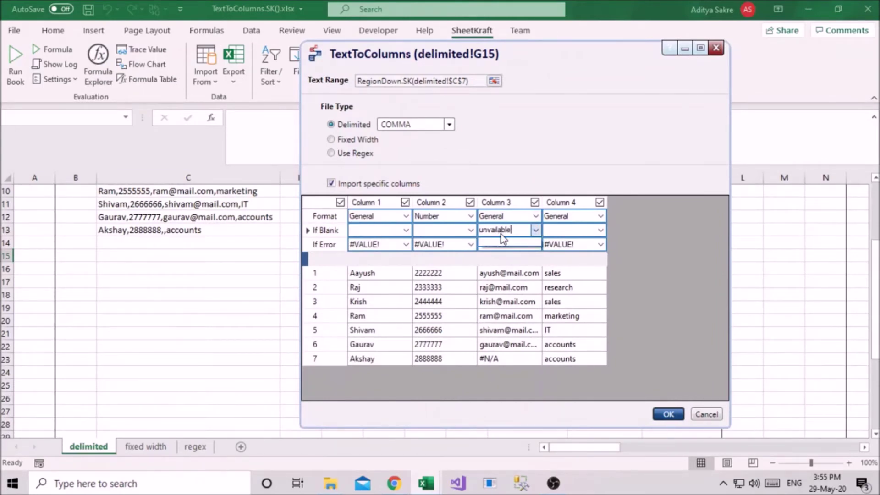
pyautogui.write('lable')
pyautogui.press('Return')
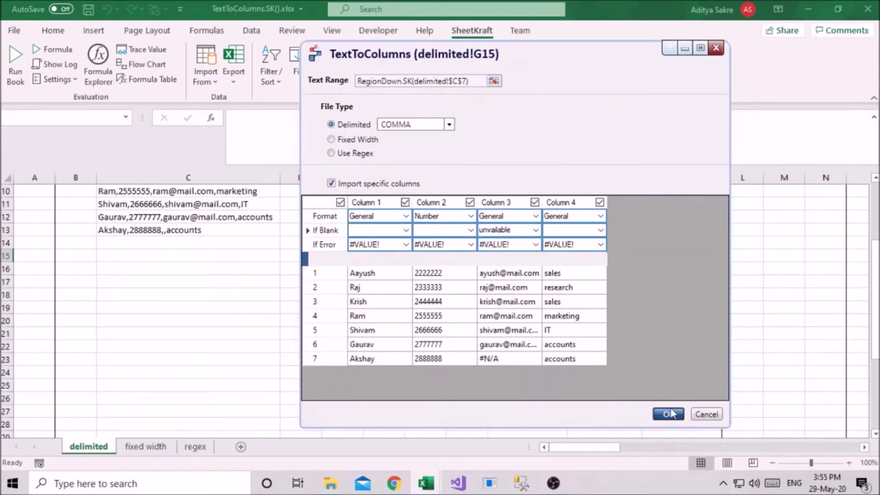
pyautogui.click(671, 414)
# Check the blank replacement in output cell I21 against the If Blank entry in the column specification
pyautogui.scroll(-1, 593, 408)
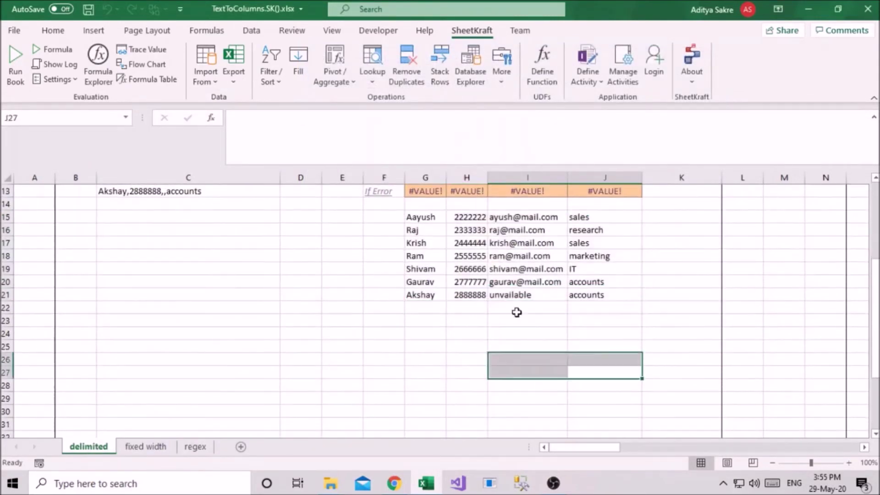
pyautogui.click(509, 295)
pyautogui.scroll(3, 509, 296)
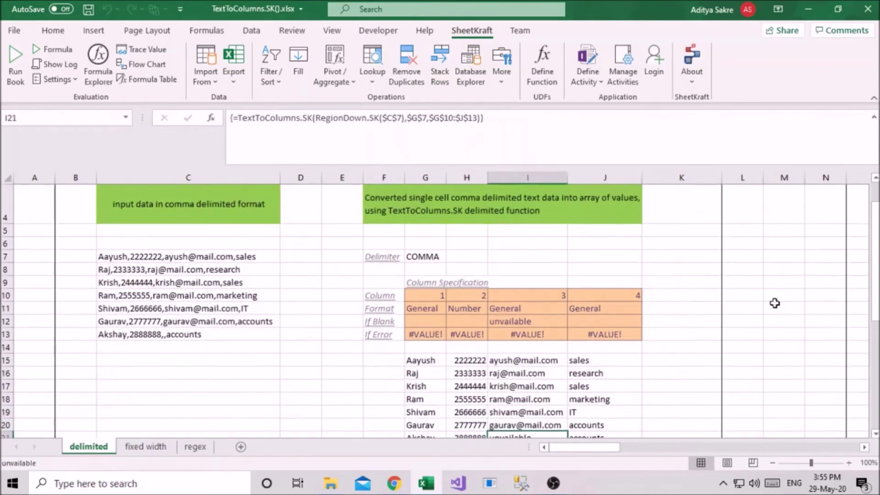
pyautogui.click(775, 298)
pyautogui.click(742, 308)
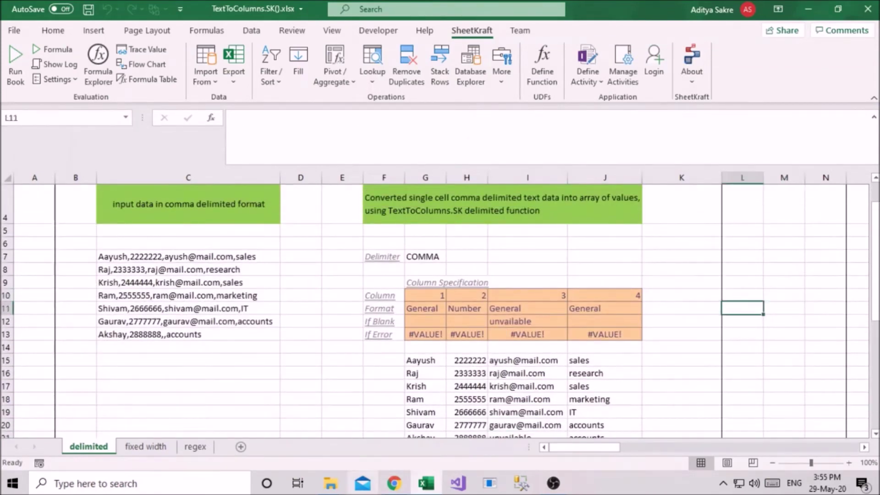
# Open the fixed width sheet and examine the source strings in C11:C16 one by one
pyautogui.click(146, 446)
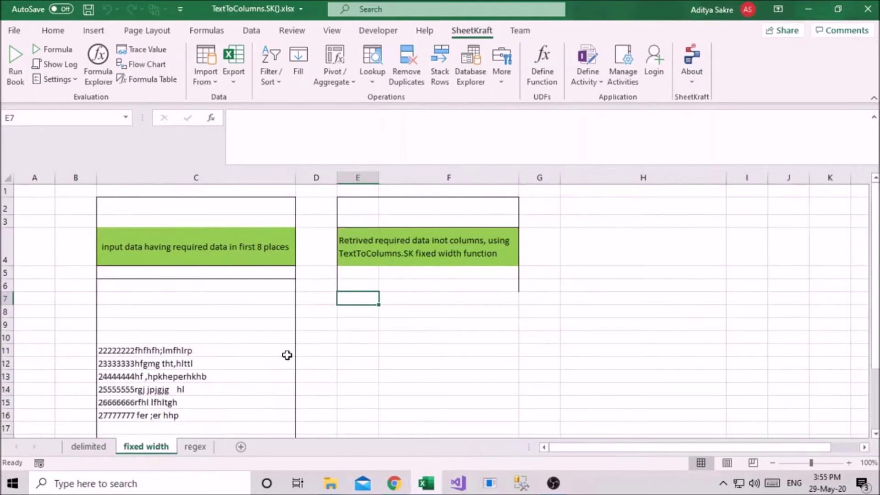
pyautogui.scroll(-1, 378, 336)
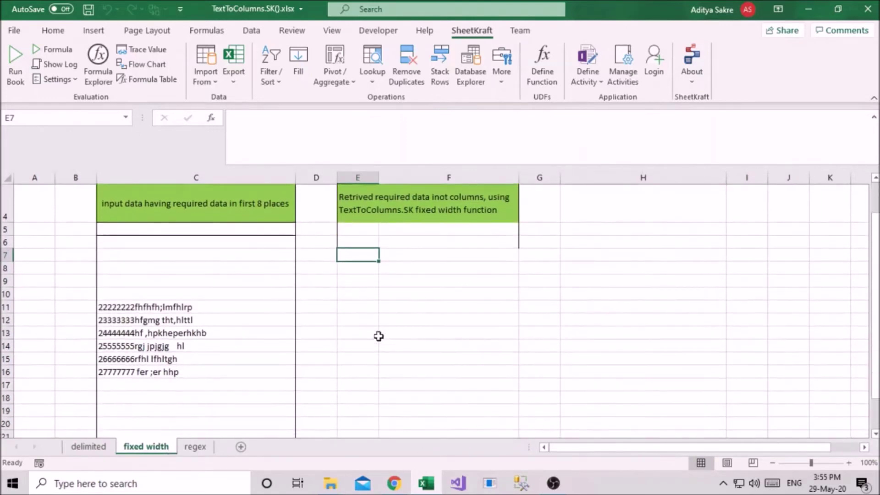
pyautogui.click(185, 304)
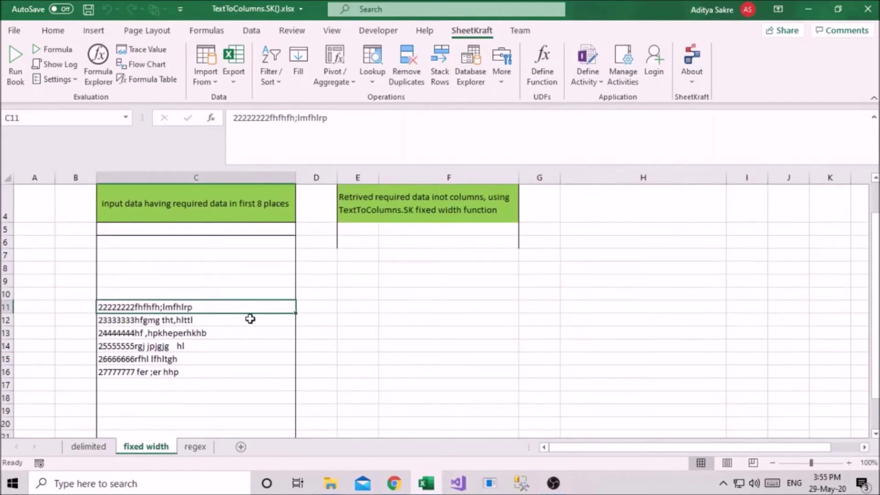
pyautogui.press('Down')
pyautogui.press('Down')
pyautogui.press('Down')
pyautogui.press('Down')
pyautogui.press('Down')
pyautogui.press('Down')
pyautogui.press('Up')
pyautogui.press('Up')
pyautogui.press('Up')
pyautogui.press('Up')
pyautogui.press('Up')
pyautogui.press('Up')
# Start Text To Columns at E11 with text range C11:C16, interpreted as non-blank rows with RegionDown
pyautogui.click(381, 303)
pyautogui.click(355, 297)
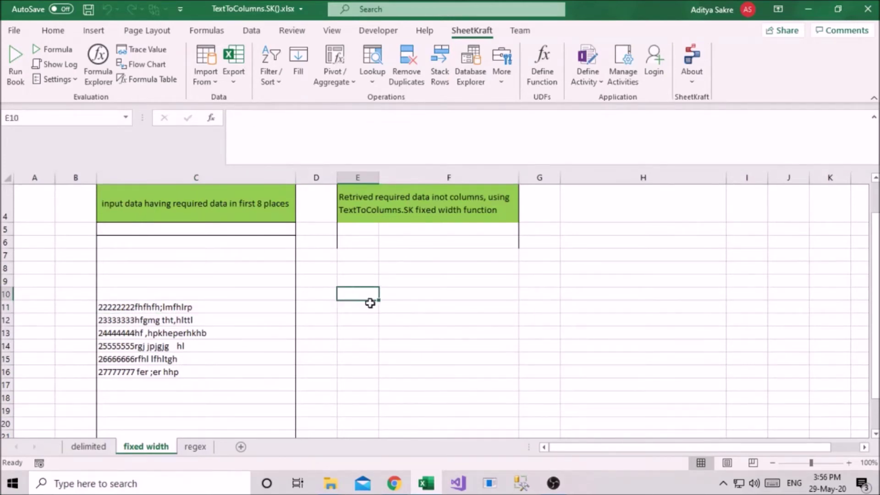
pyautogui.click(371, 309)
pyautogui.click(494, 53)
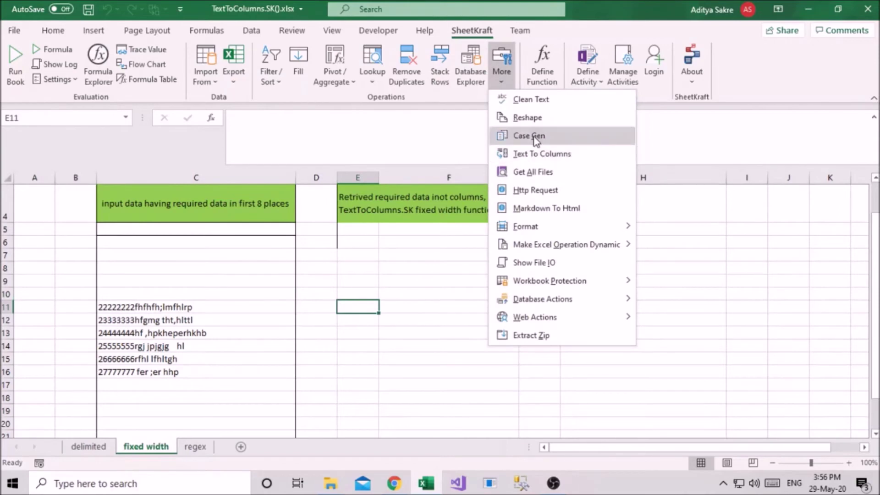
pyautogui.click(543, 158)
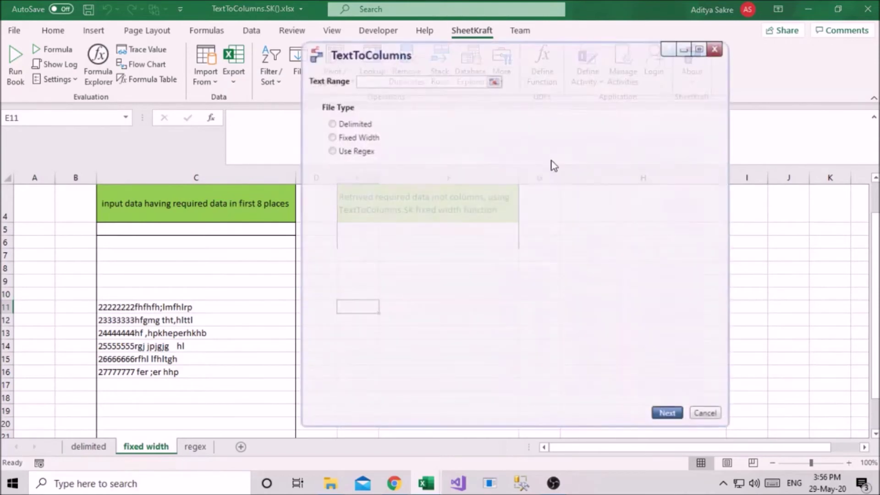
pyautogui.click(494, 80)
pyautogui.click(206, 307)
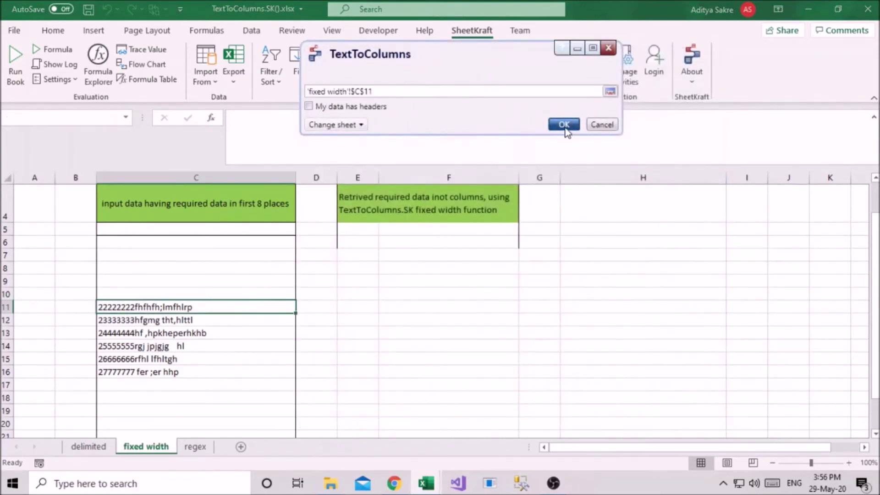
pyautogui.click(216, 304)
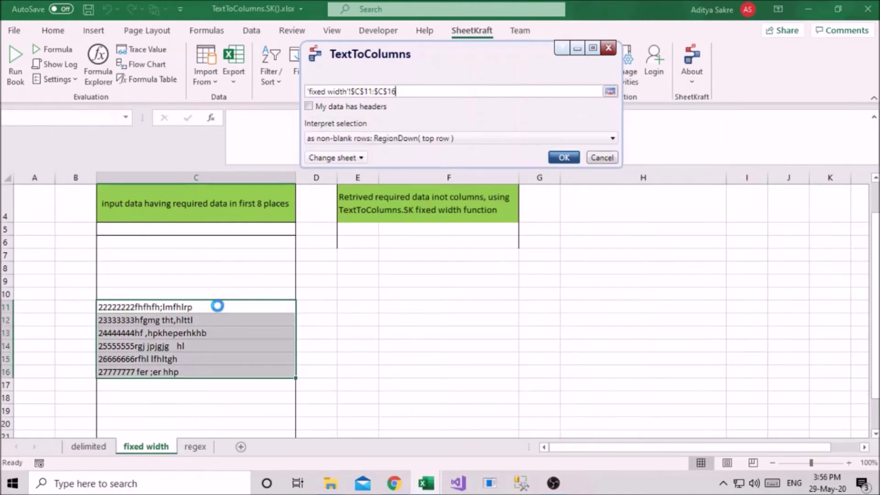
pyautogui.click(563, 157)
# Set the file type to Fixed Width with a width of 8
pyautogui.click(331, 137)
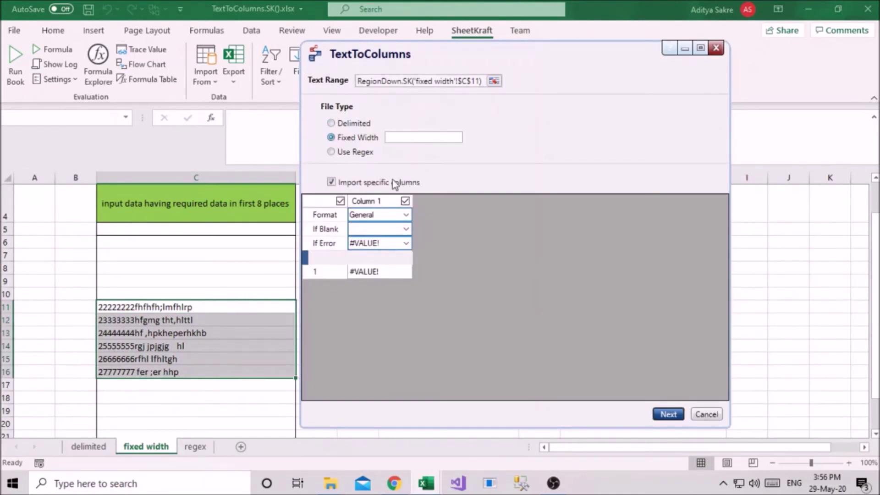
pyautogui.click(399, 136)
pyautogui.write('8')
pyautogui.click(677, 418)
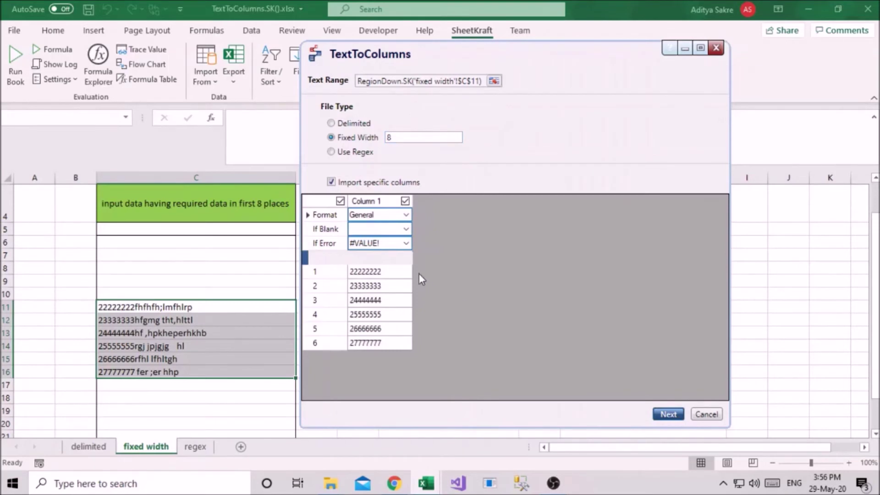
# Set column 1's If Blank value to "nodata" and write the results to E11:F17 on the existing fixed width sheet
pyautogui.click(383, 229)
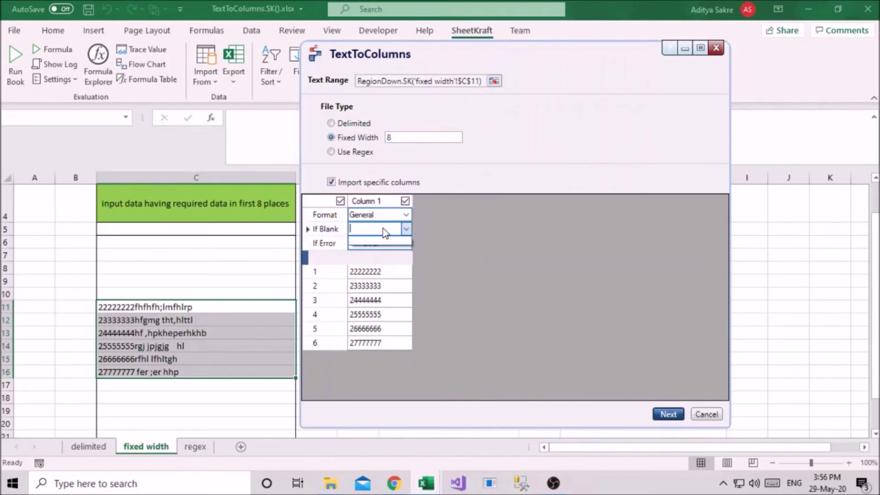
pyautogui.click(406, 229)
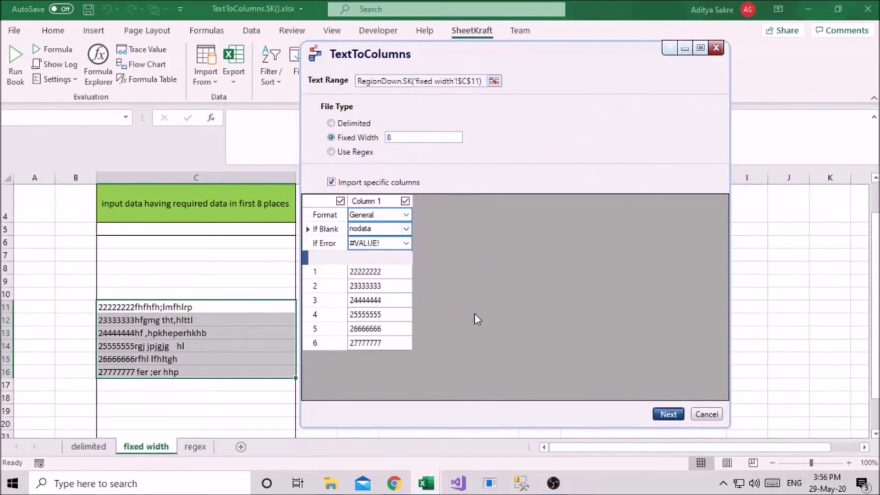
pyautogui.click(669, 414)
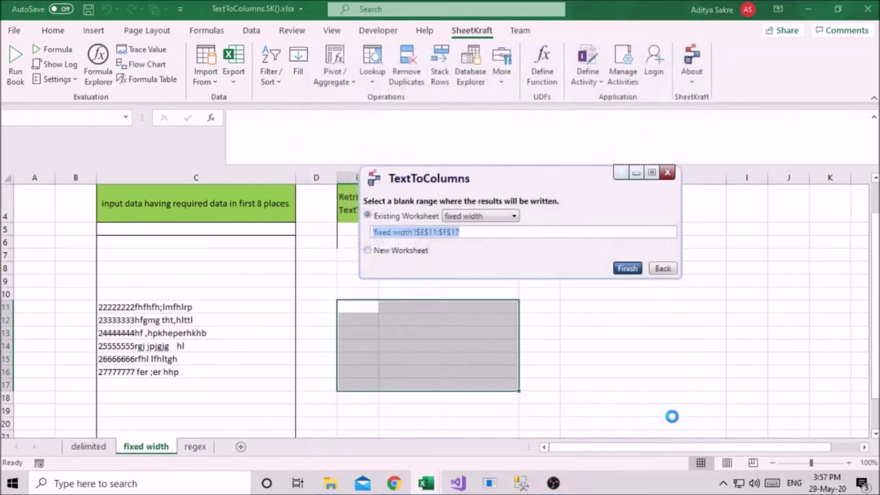
pyautogui.click(625, 267)
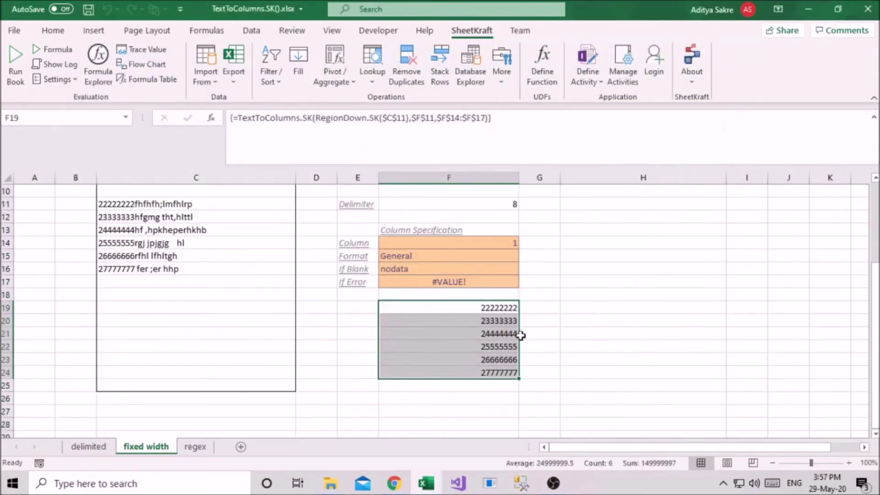
# Compare the extracted values and formula starting at F19 with the source strings in column C
pyautogui.click(504, 310)
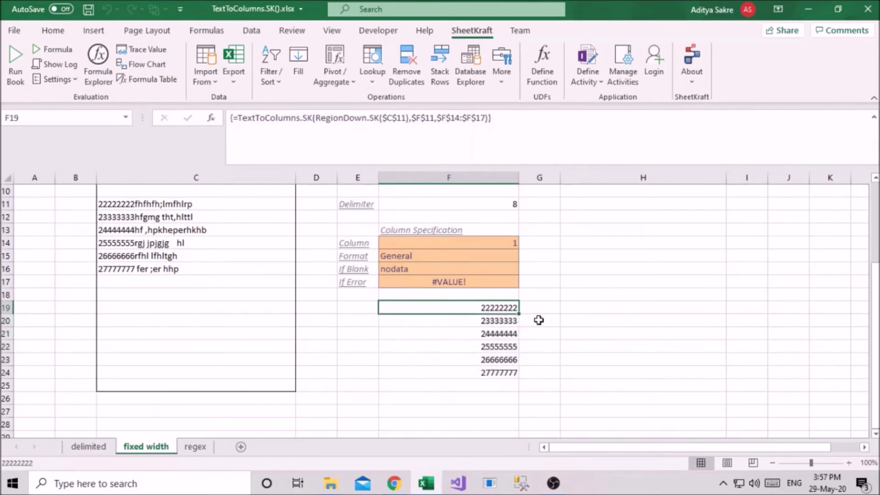
pyautogui.scroll(1, 489, 330)
pyautogui.scroll(3, 489, 329)
pyautogui.scroll(-1, 489, 330)
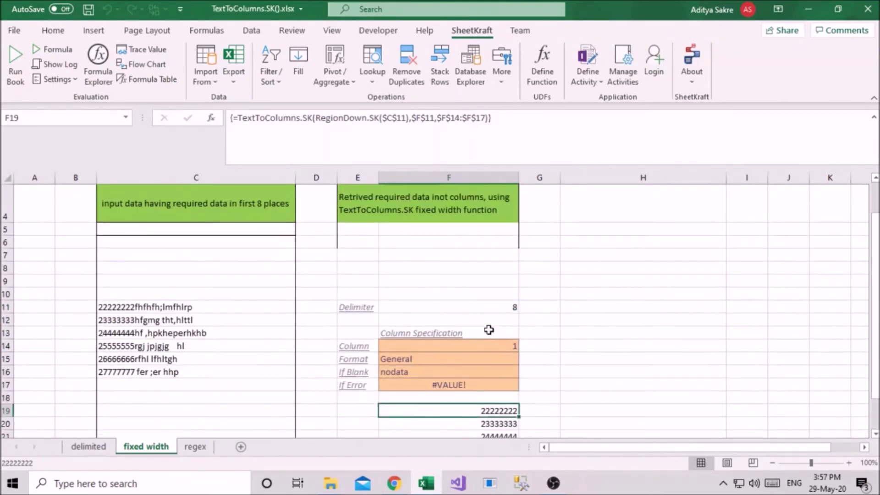
pyautogui.scroll(-1, 489, 330)
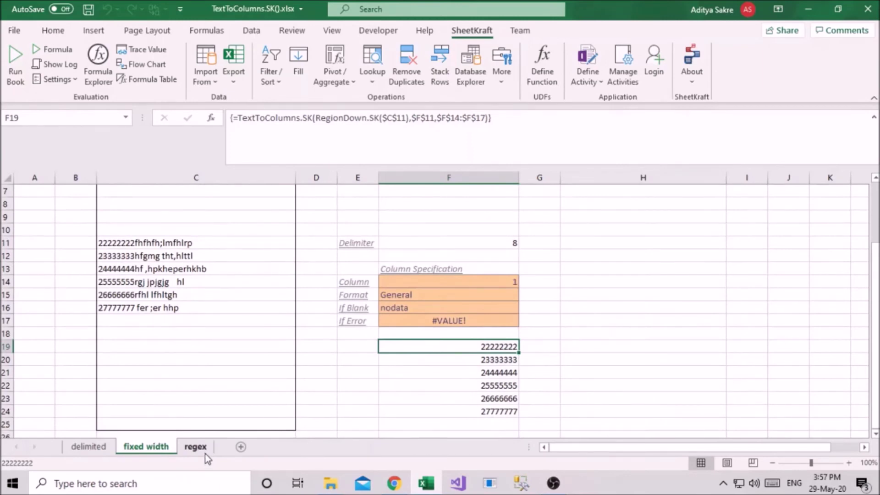
# On the regex sheet, start Text To Columns at G4 with text range C4:C9, interpreted as non-blank rows with RegionDown
pyautogui.click(205, 453)
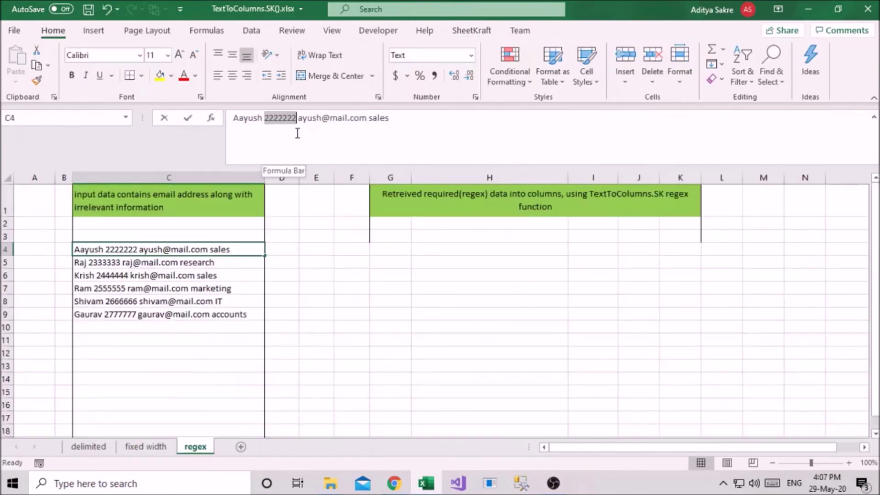
pyautogui.click(377, 224)
pyautogui.click(394, 260)
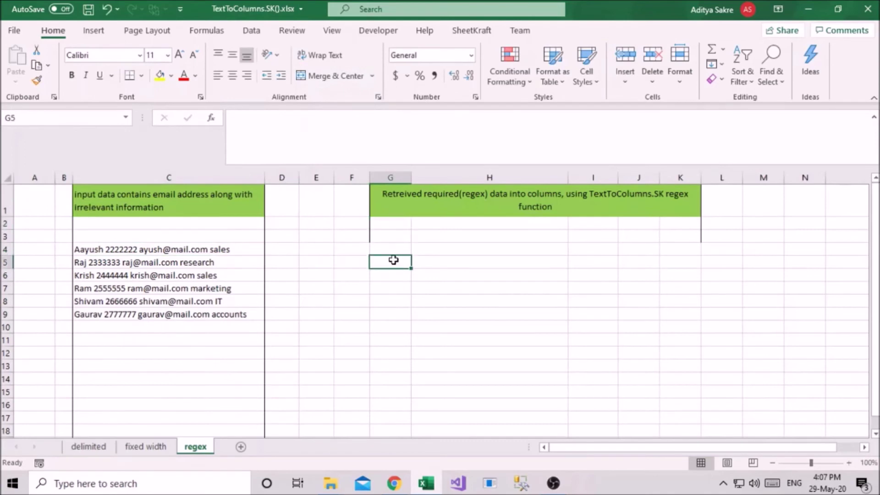
pyautogui.click(385, 250)
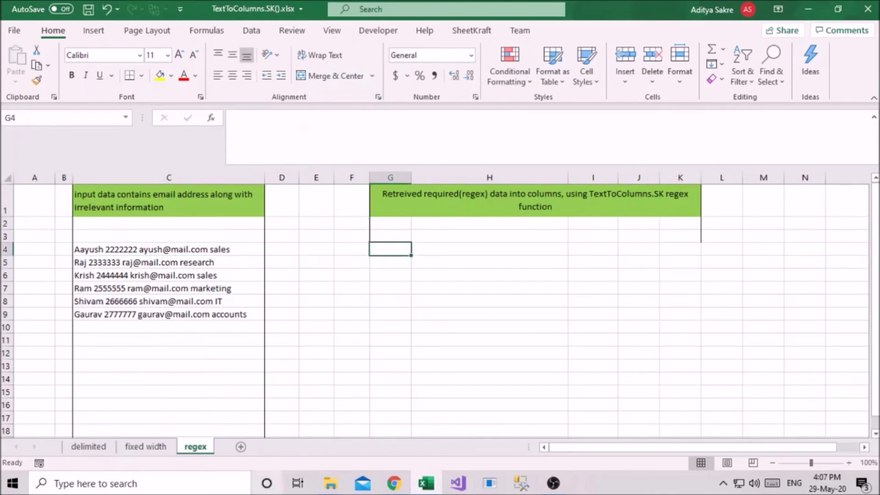
pyautogui.click(472, 36)
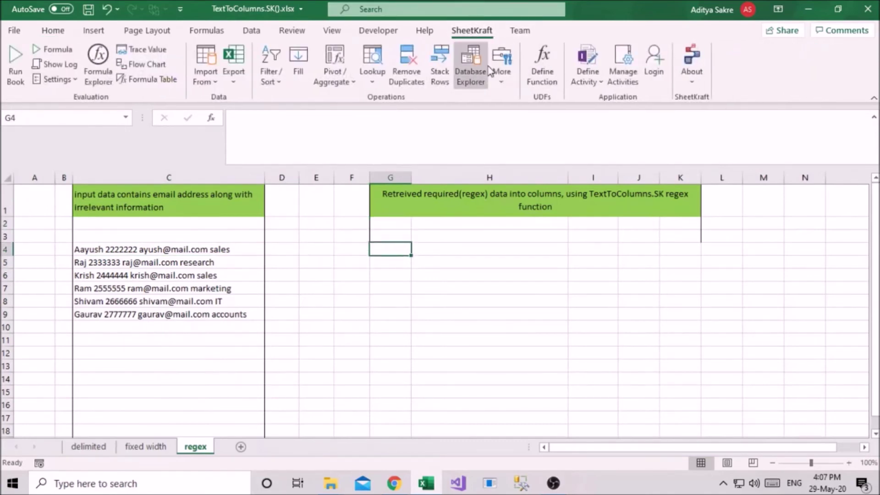
pyautogui.click(506, 74)
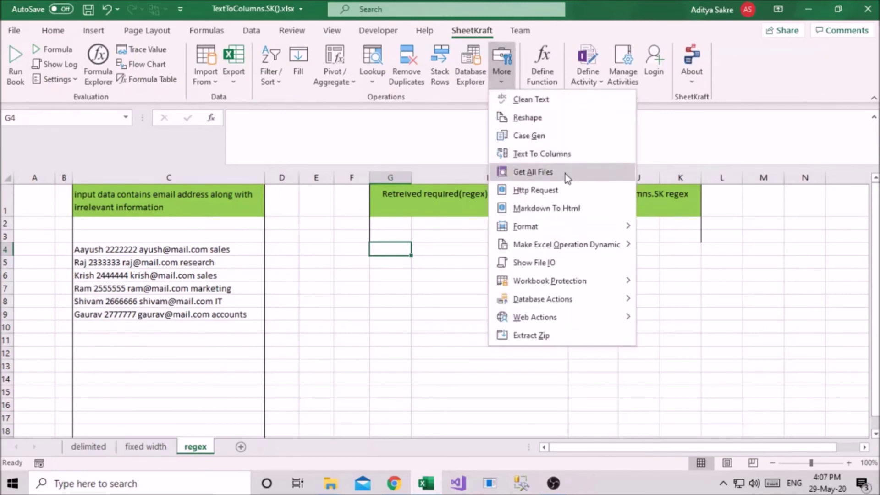
pyautogui.click(564, 153)
pyautogui.click(493, 81)
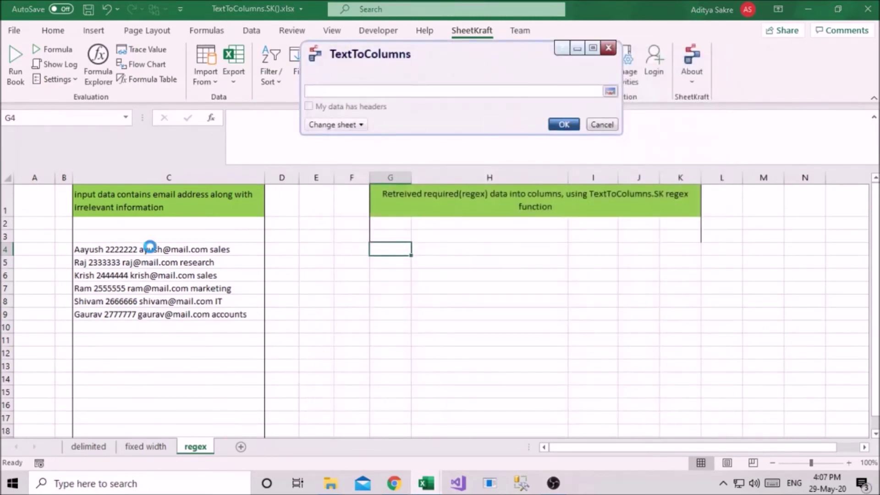
pyautogui.click(150, 248)
pyautogui.click(562, 158)
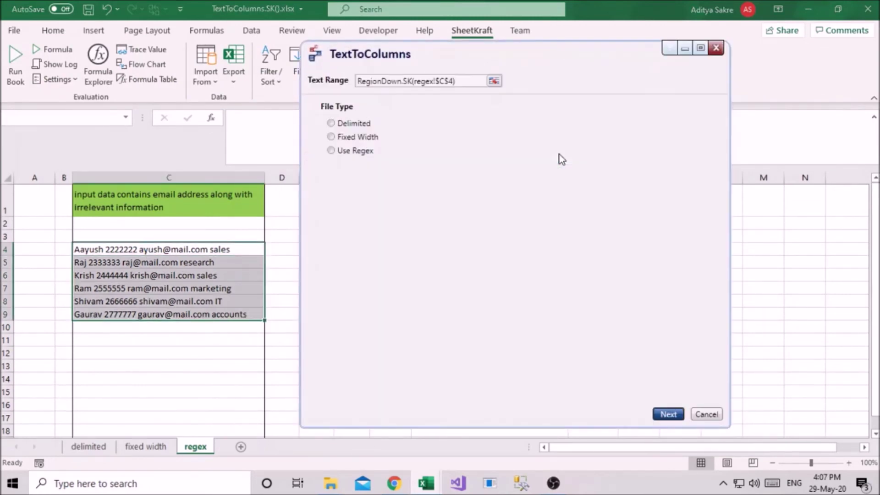
# Set the file type to Use Regex and mark the number in the first sample row as extraction part 1
pyautogui.click(367, 155)
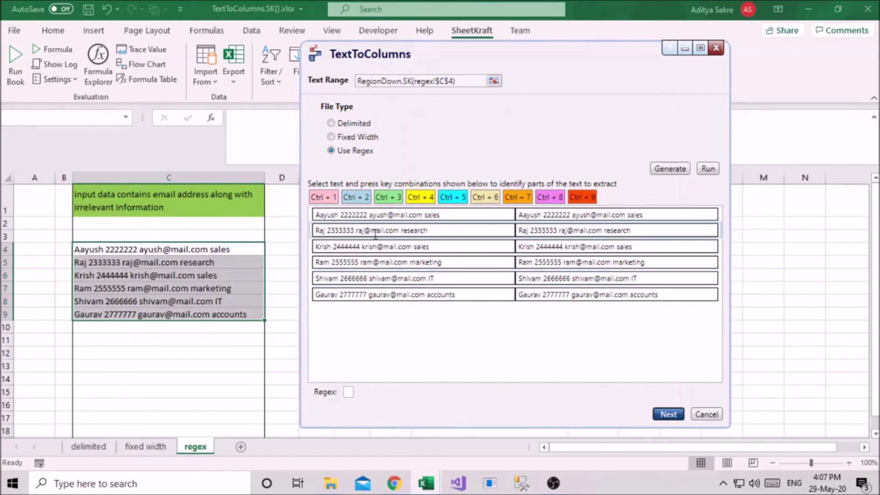
pyautogui.click(343, 214)
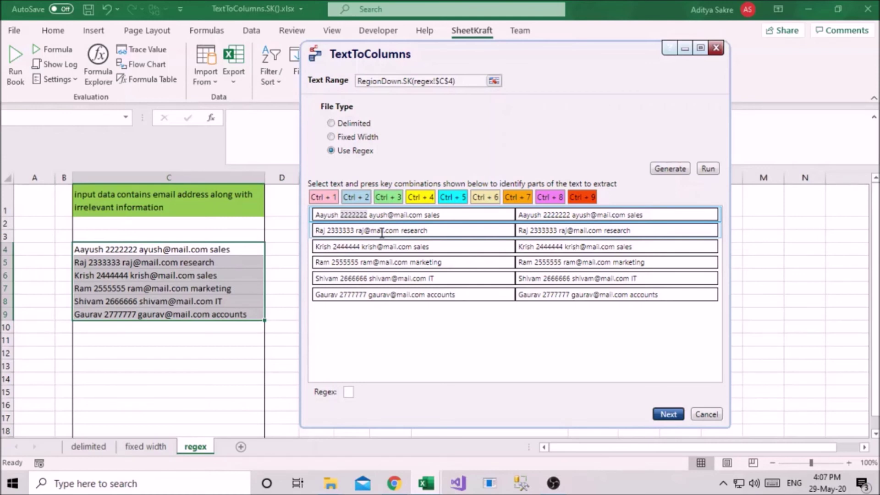
pyautogui.hotkey('ctrl', '1')
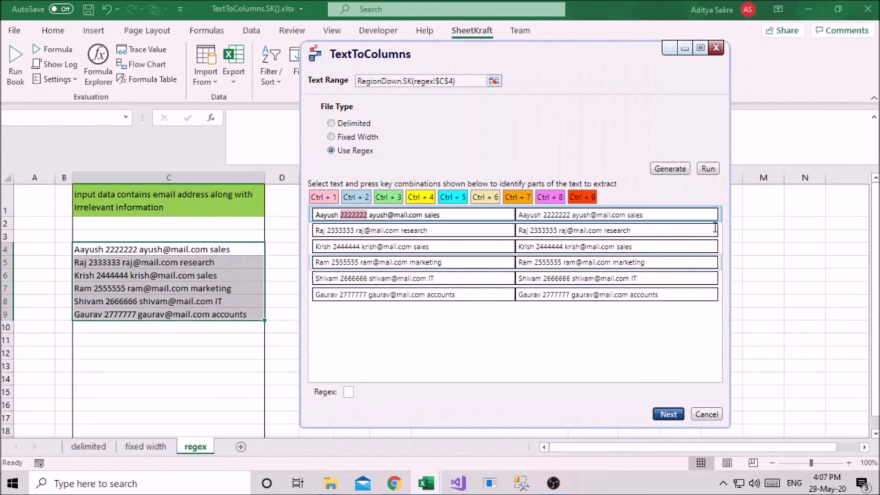
# Generate the regex, mark the number in the second sample row as extraction part 1 as well, and regenerate the pattern
pyautogui.click(679, 170)
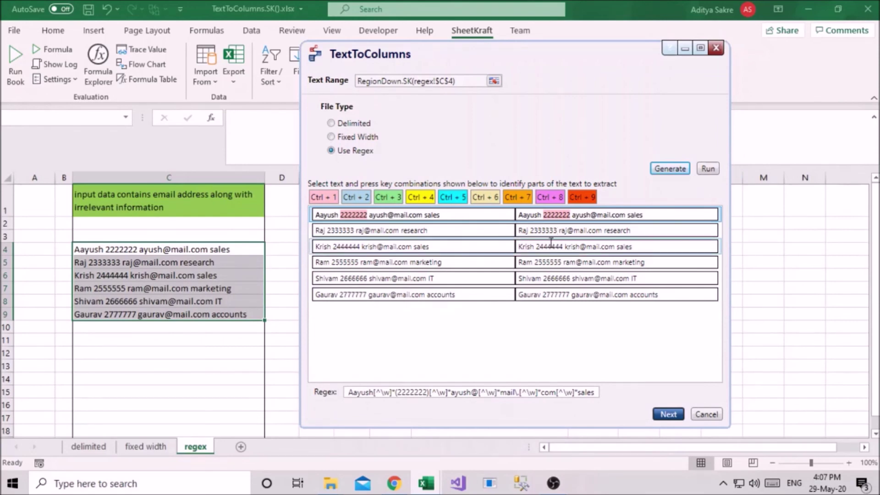
pyautogui.click(328, 230)
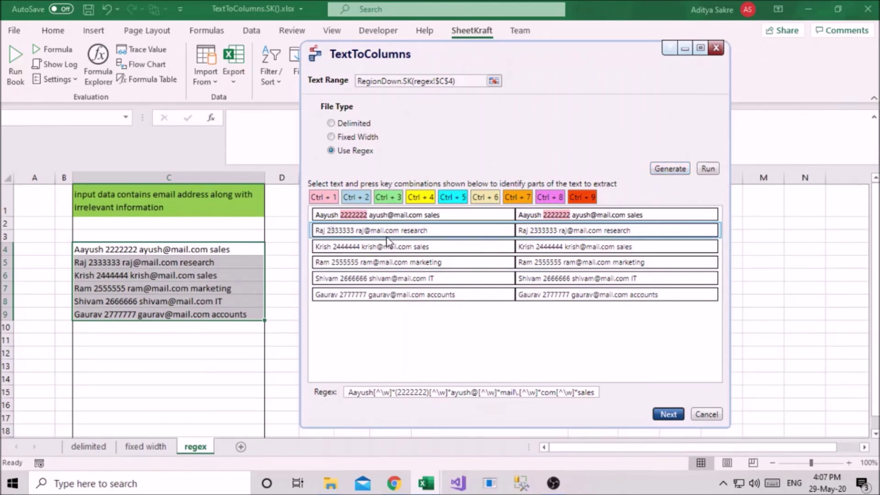
pyautogui.hotkey('ctrl', '1')
pyautogui.click(680, 169)
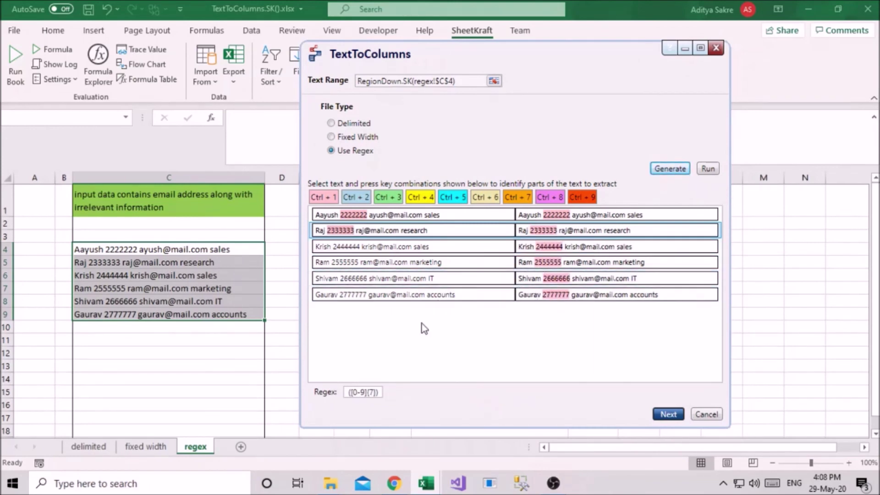
# Set column 1's If Blank value to "unavailable" and write the results to G4:H12 on the existing regex sheet
pyautogui.click(668, 415)
pyautogui.click(383, 231)
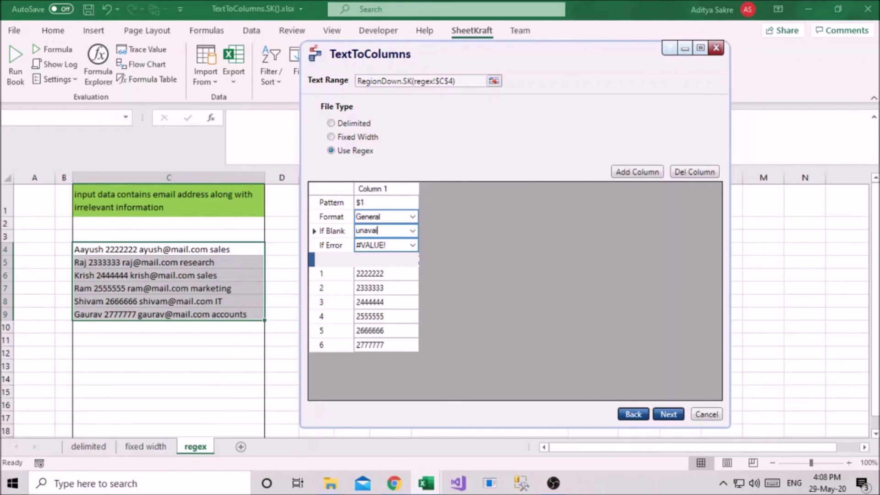
pyautogui.click(668, 414)
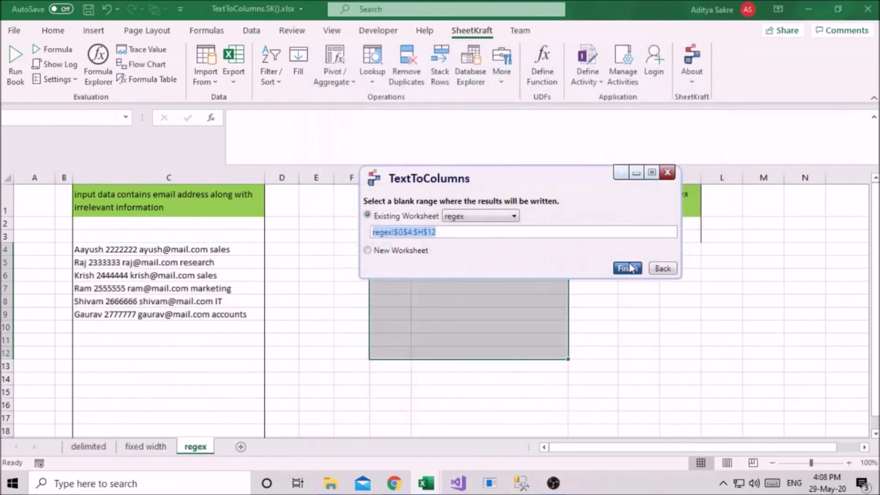
pyautogui.click(627, 267)
pyautogui.scroll(-1, 530, 413)
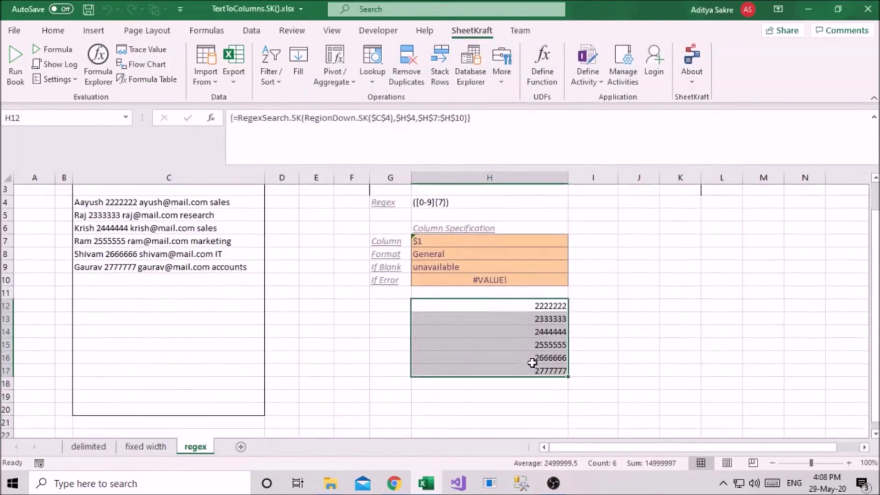
pyautogui.scroll(-1, 532, 362)
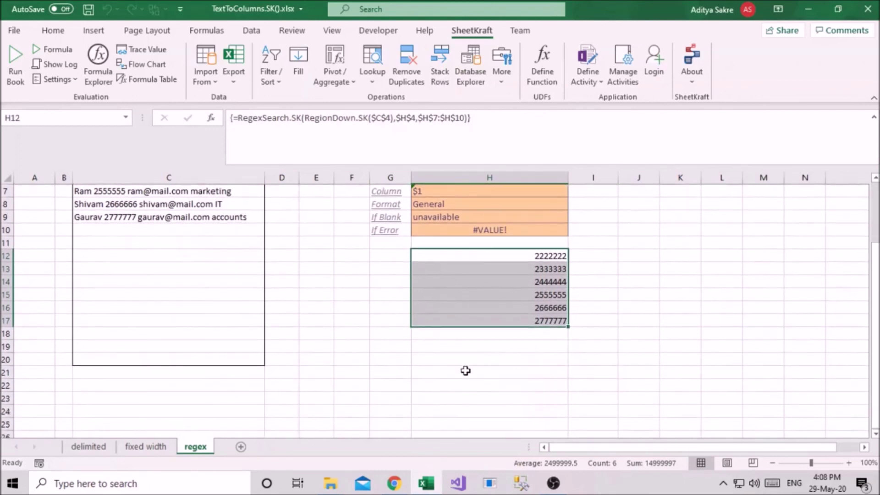